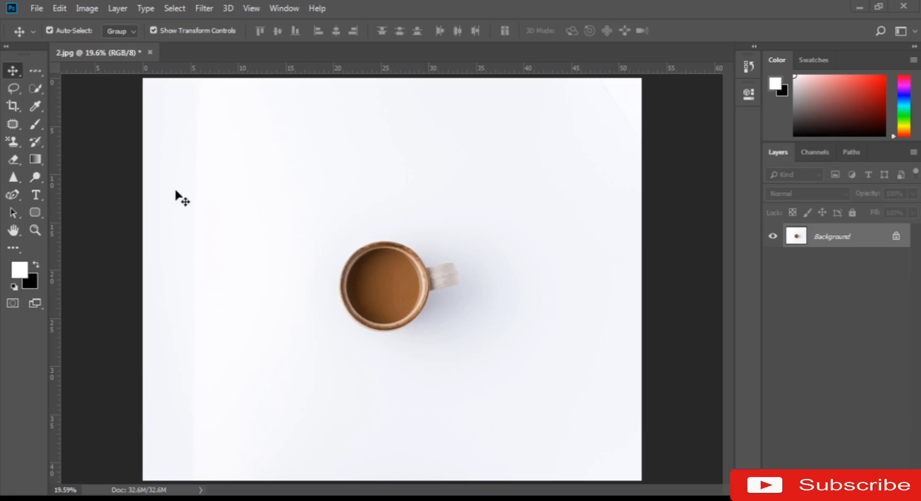
Activate the Magnetic Lasso tool and cycle through the lasso tool variants back to it
left_click(11, 88)
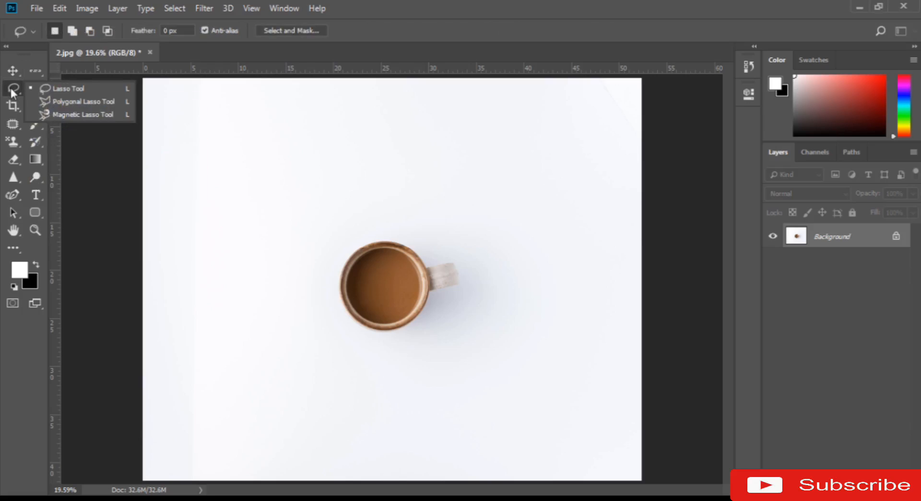
left_click(84, 114)
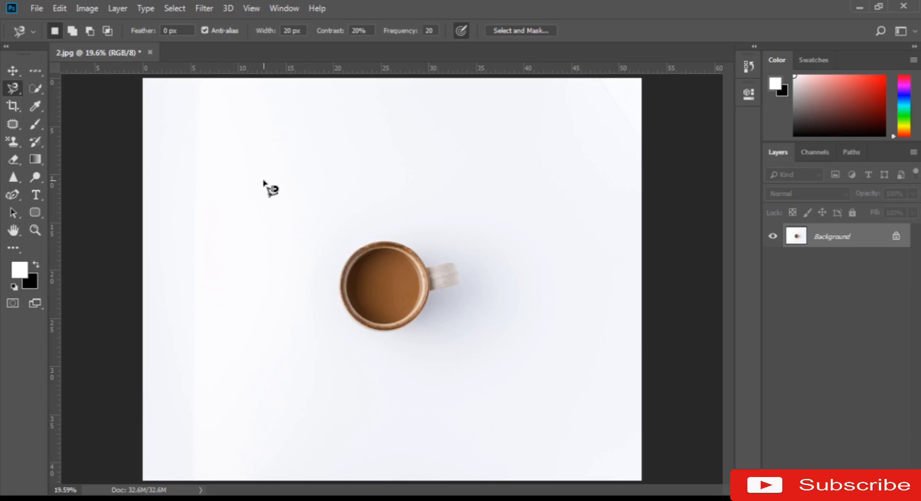
key("shift+l")
key("shift+l")
key("shift+l")
key("shift+l")
key("shift+l")
key("shift+l")
key("shift+l")
key("shift+l")
Try to trace the mug's upper rim up to the handle with the Magnetic Lasso, close the selection, and deselect it
key("z")
left_click(387, 248)
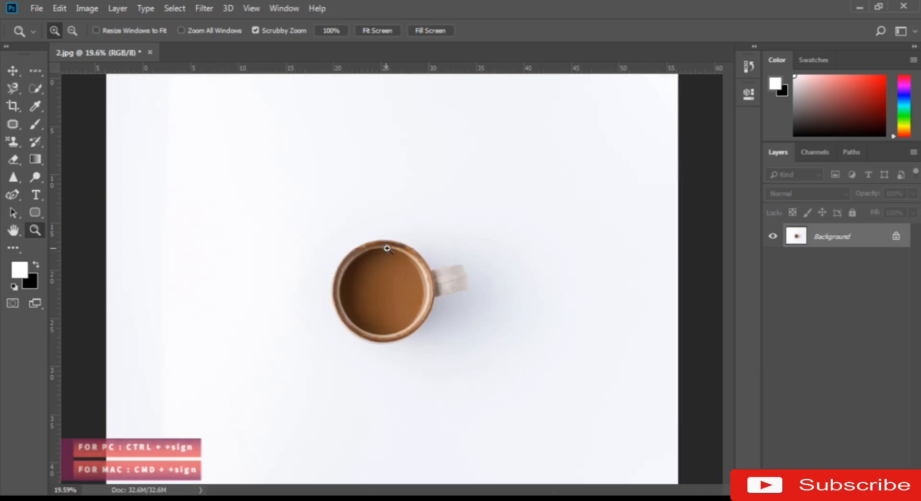
left_click(387, 248)
left_click(387, 248)
key("l")
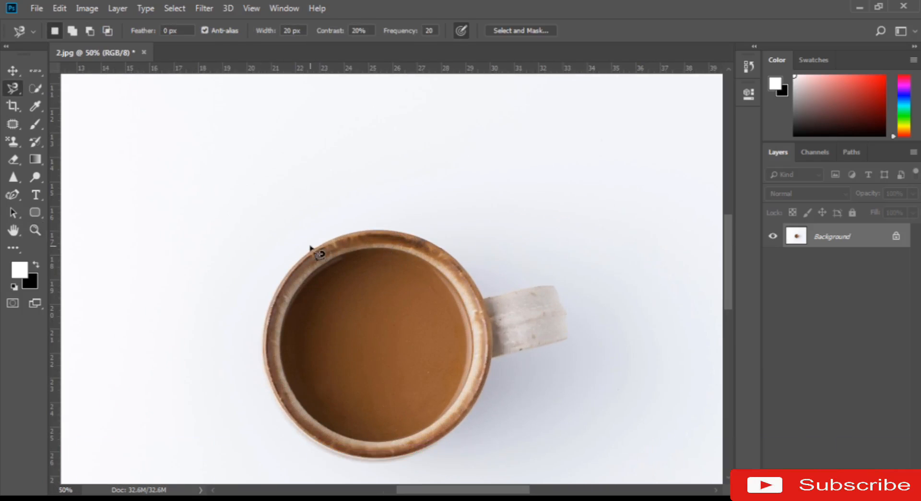
left_click(309, 251)
left_click(397, 216)
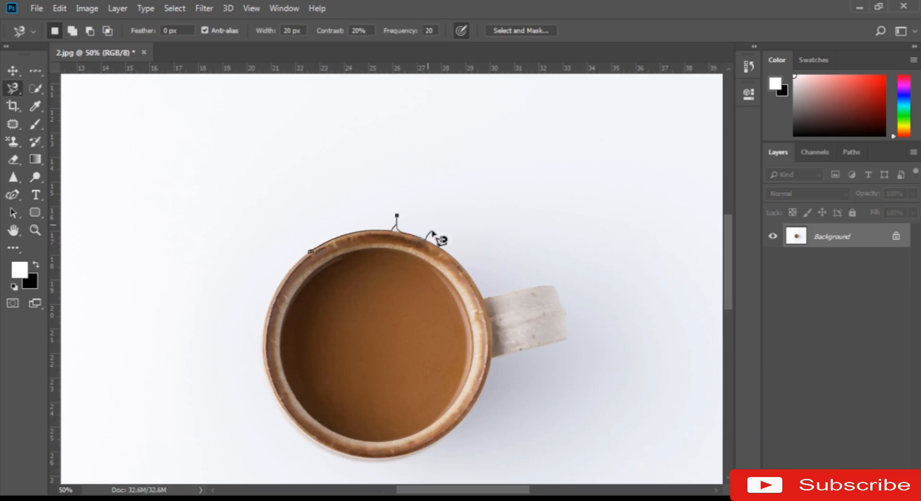
left_click(481, 279)
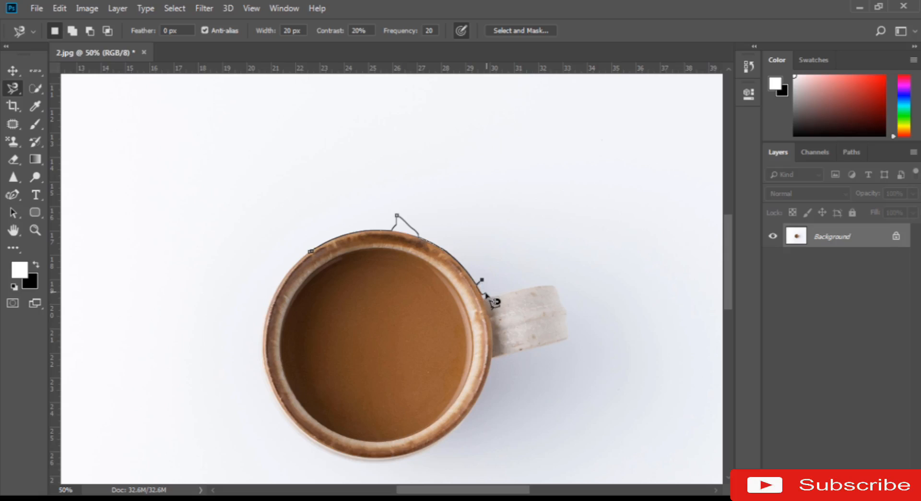
double_click(485, 298)
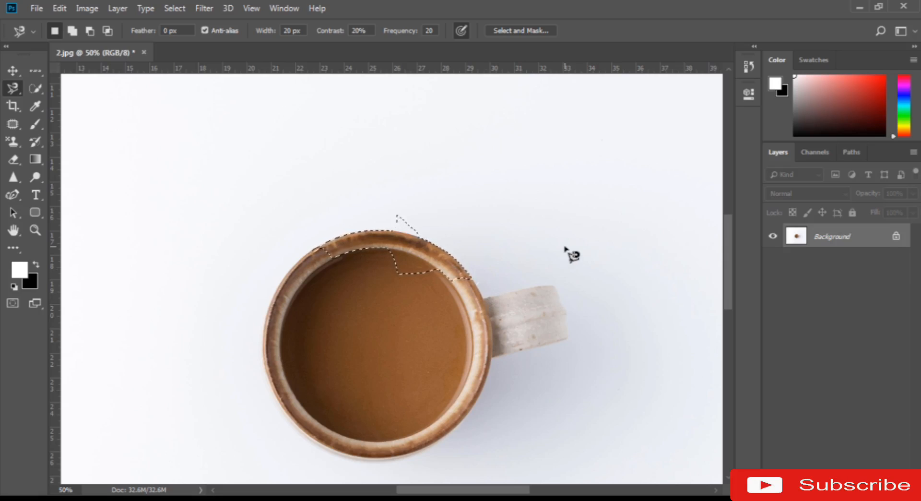
key("ctrl+d")
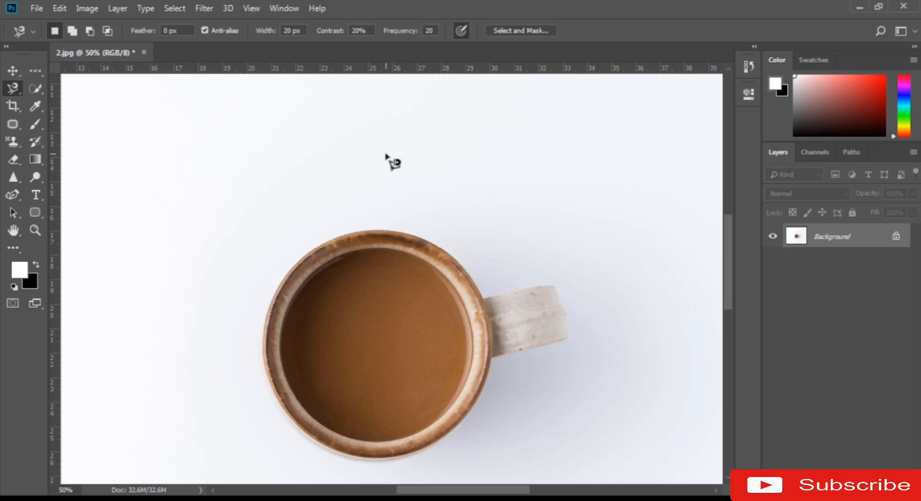
Try a Magnetic Lasso trace that strays well outside the mug's upper rim, close it near the handle, and deselect
left_click(291, 267)
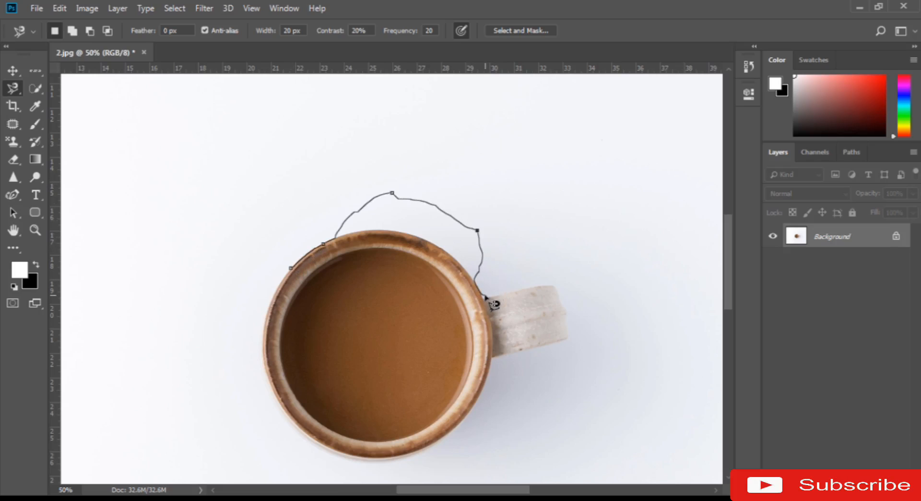
double_click(486, 300)
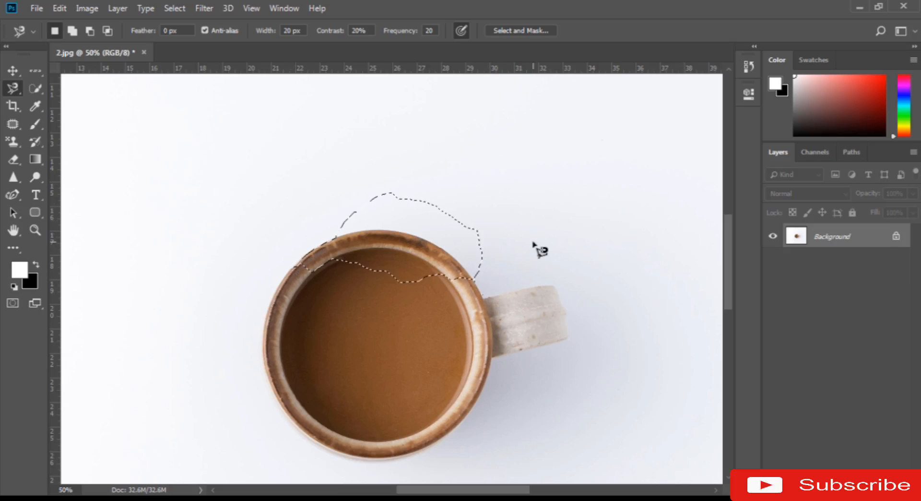
key("ctrl+d")
Set the Magnetic Lasso width to 100 px, test it with a loose trace around the whole mug, and undo the selection
left_click(272, 30)
left_click(282, 277)
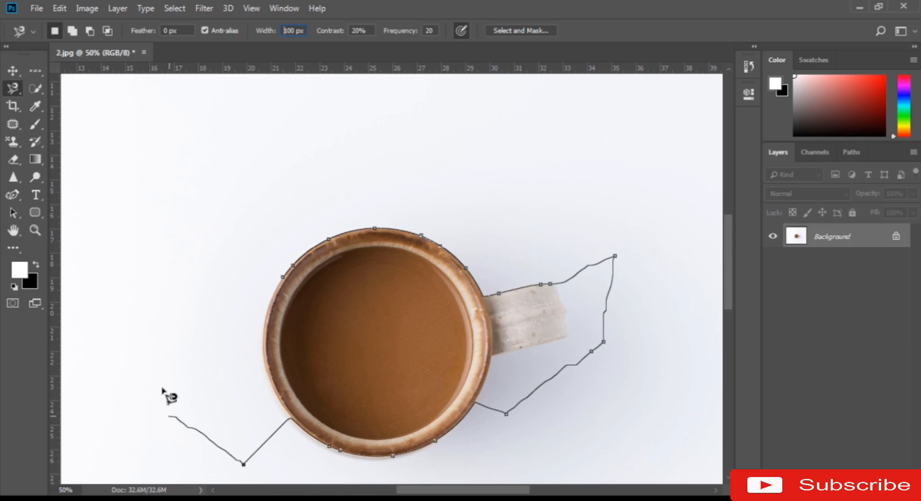
double_click(283, 277)
key("ctrl+z")
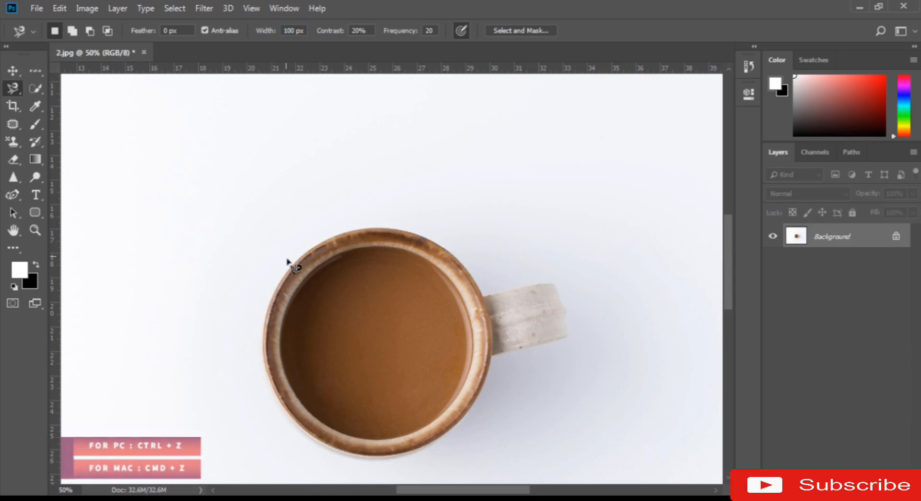
Try a Magnetic Lasso trace along the upper rim and handle, close it below the handle, and deselect
left_click(294, 262)
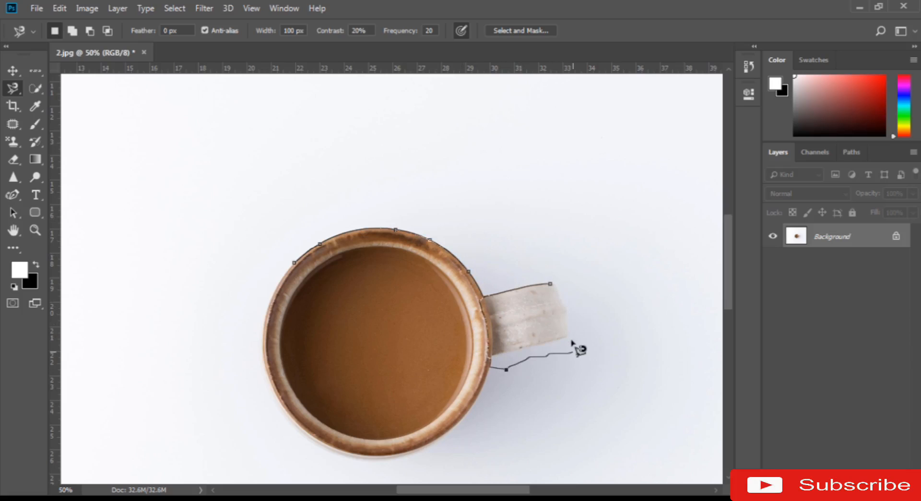
double_click(569, 379)
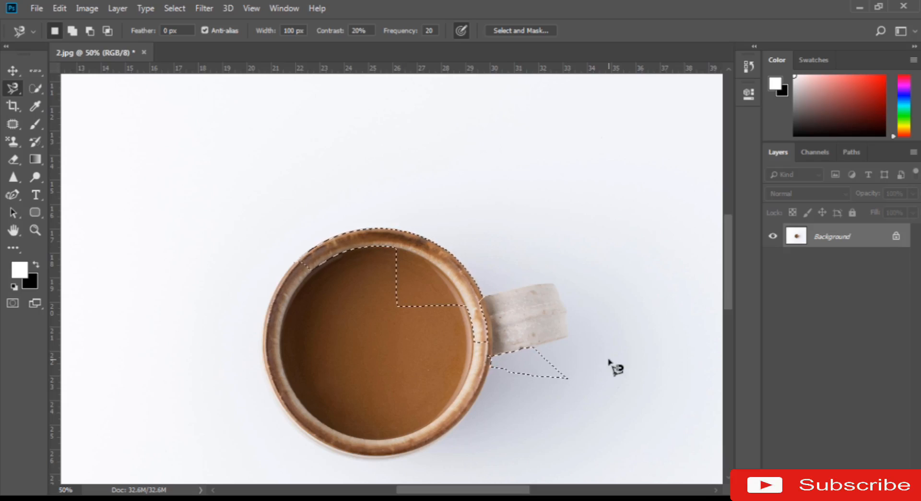
key("ctrl+d")
Set the Magnetic Lasso contrast to 100%, test it along the mug's upper rim and handle, and cancel the trace
left_click_drag(328, 32, 381, 43)
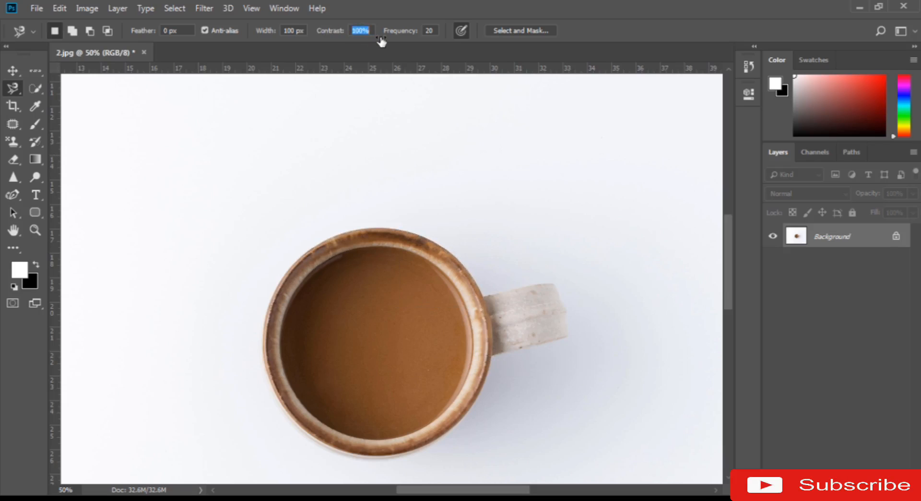
left_click(322, 239)
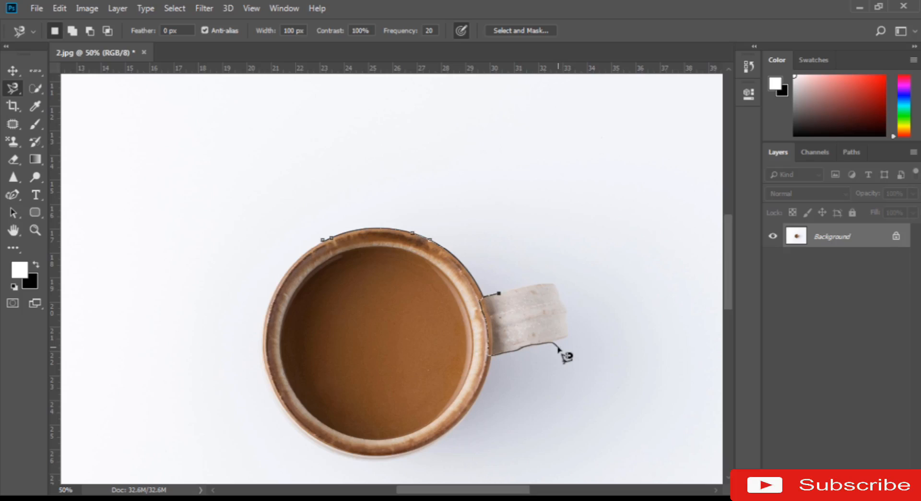
key("Escape")
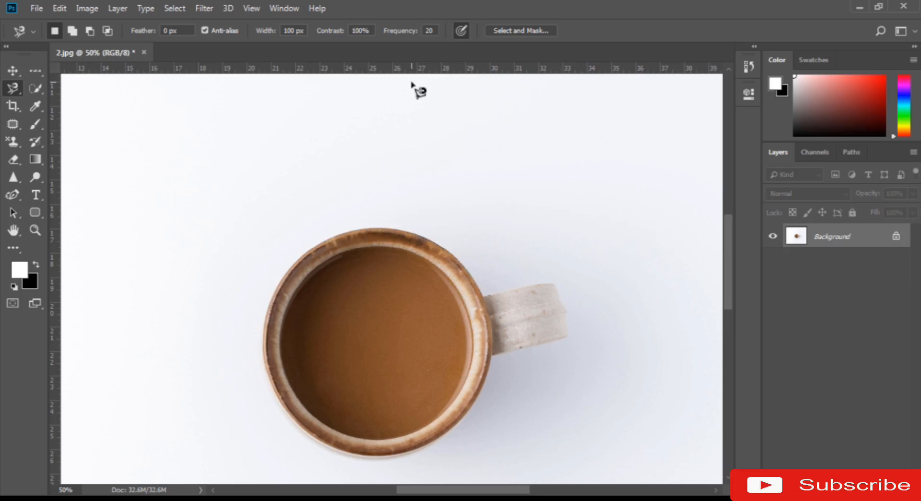
Set the Magnetic Lasso frequency to 100 and start tracing the mug's edge from the top of the rim
left_click_drag(394, 37, 489, 34)
left_click(352, 231)
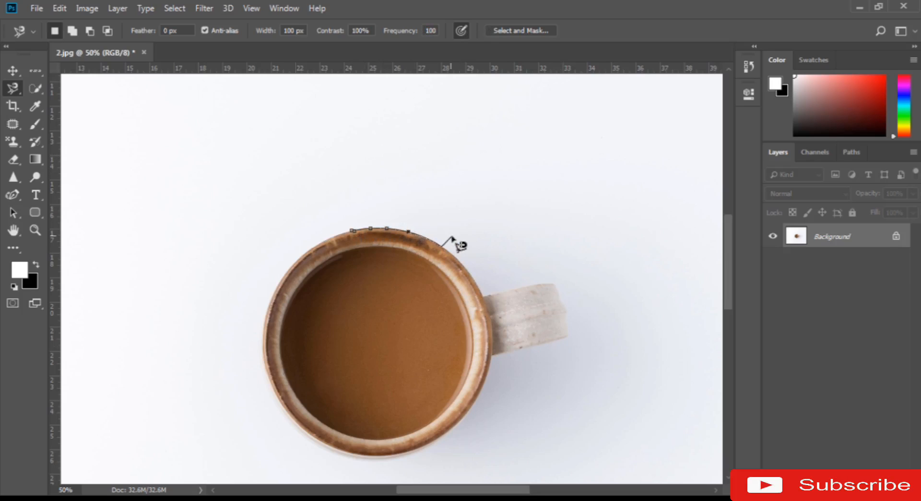